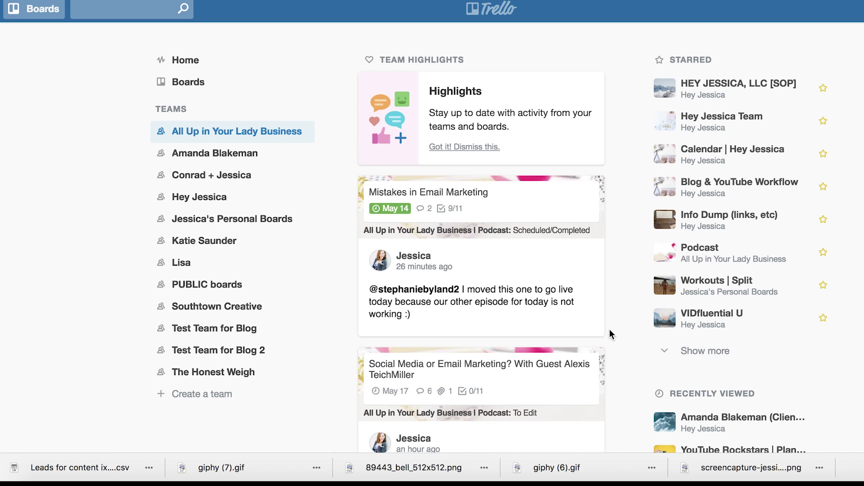
scroll(610, 329, "down", 5)
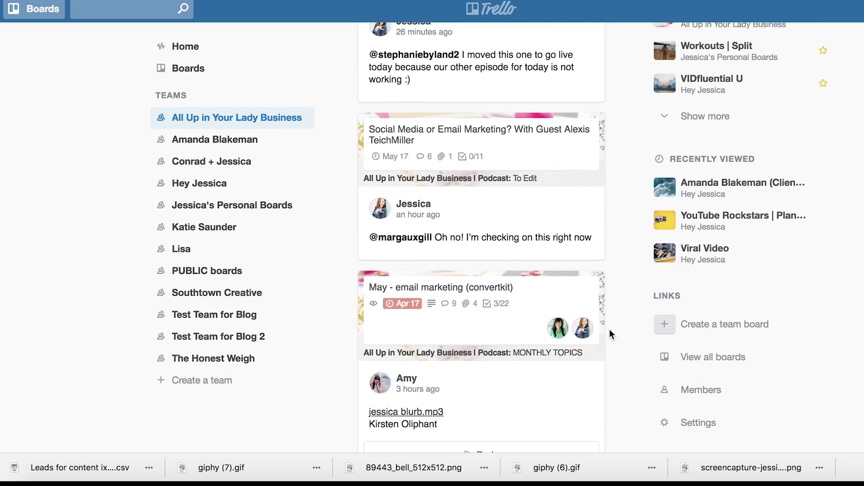
scroll(609, 329, "down", 2)
scroll(610, 329, "down", 5)
scroll(609, 329, "up", 10)
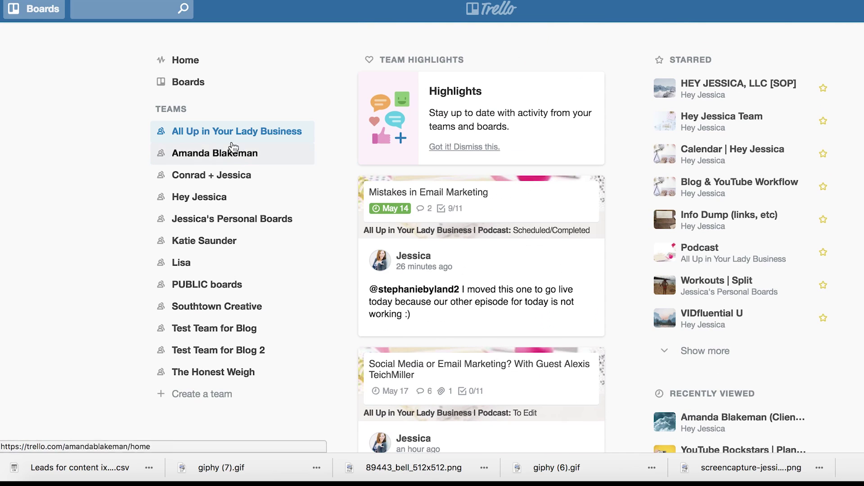
Step: Show the Hey Jessica team's highlights with its recent card comments and Butler activity
left_click(197, 203)
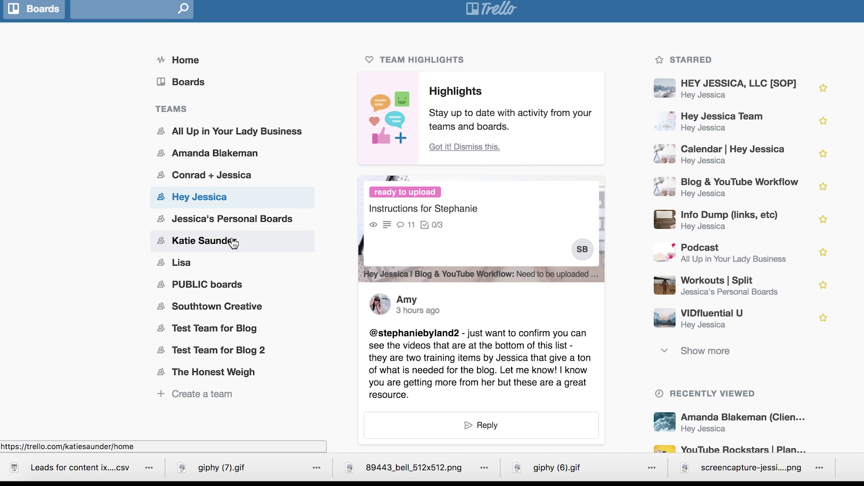
scroll(509, 381, "down", 5)
scroll(508, 382, "down", 4)
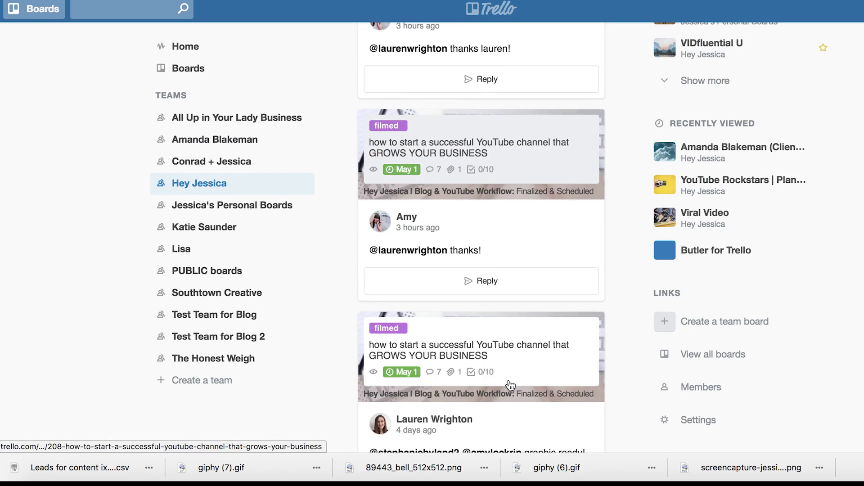
scroll(508, 381, "down", 3)
scroll(508, 382, "up", 10)
scroll(509, 383, "up", 1)
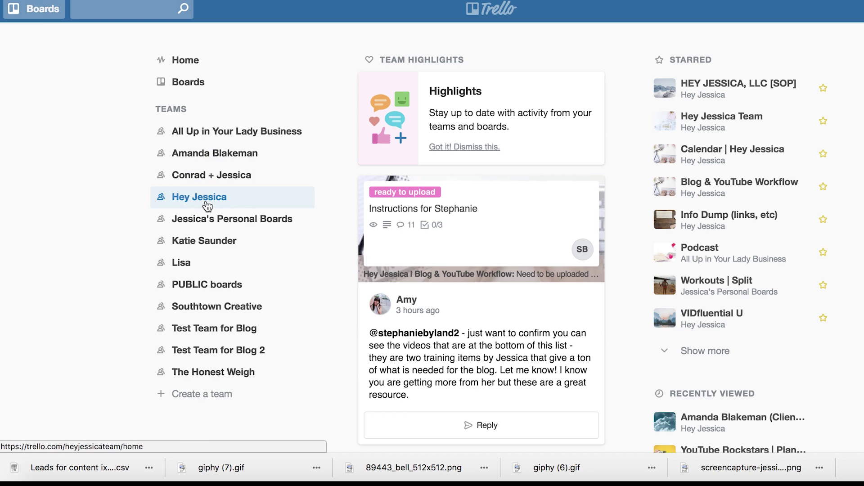
scroll(438, 292, "down", 5)
scroll(438, 292, "down", 5)
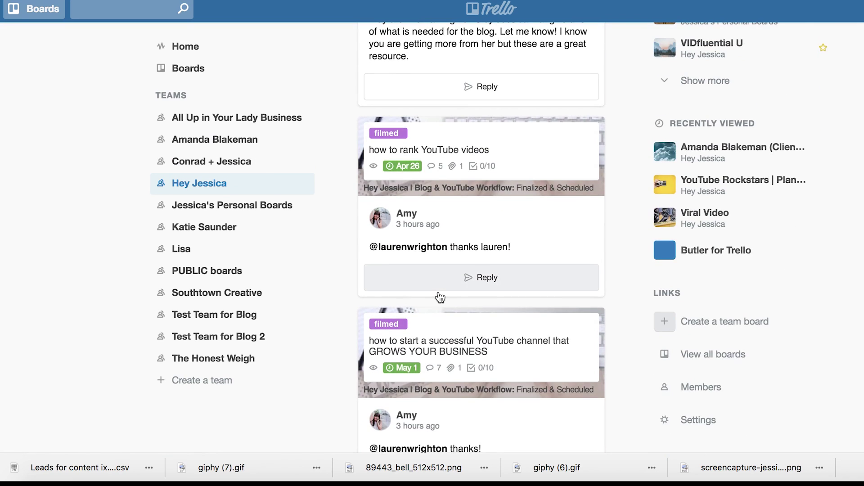
scroll(468, 247, "down", 4)
scroll(468, 248, "down", 4)
scroll(468, 247, "down", 4)
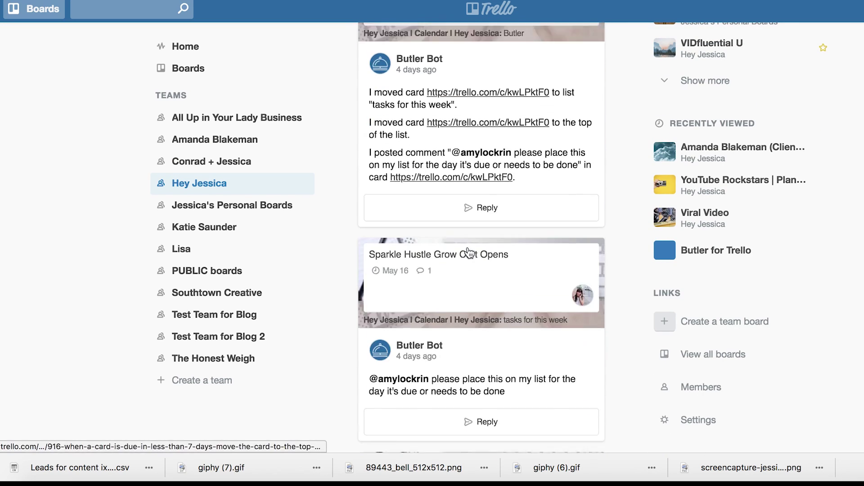
scroll(469, 253, "down", 3)
scroll(470, 253, "down", 2)
scroll(470, 253, "down", 3)
scroll(470, 253, "down", 5)
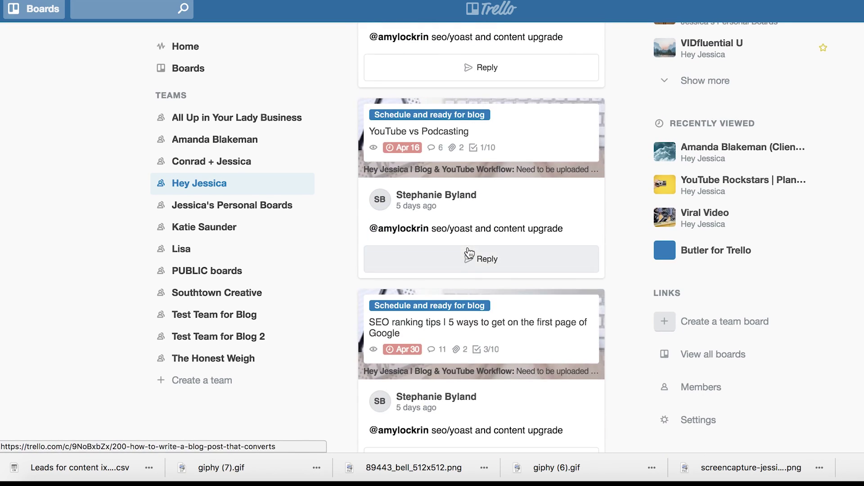
scroll(469, 252, "down", 5)
scroll(470, 252, "down", 1)
scroll(470, 253, "down", 2)
scroll(467, 251, "up", 1)
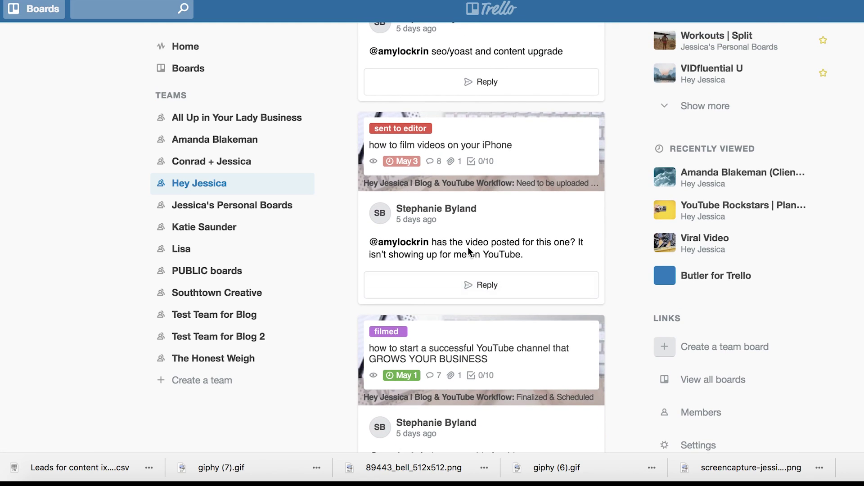
scroll(468, 252, "up", 2)
scroll(468, 250, "up", 1)
scroll(469, 252, "down", 2)
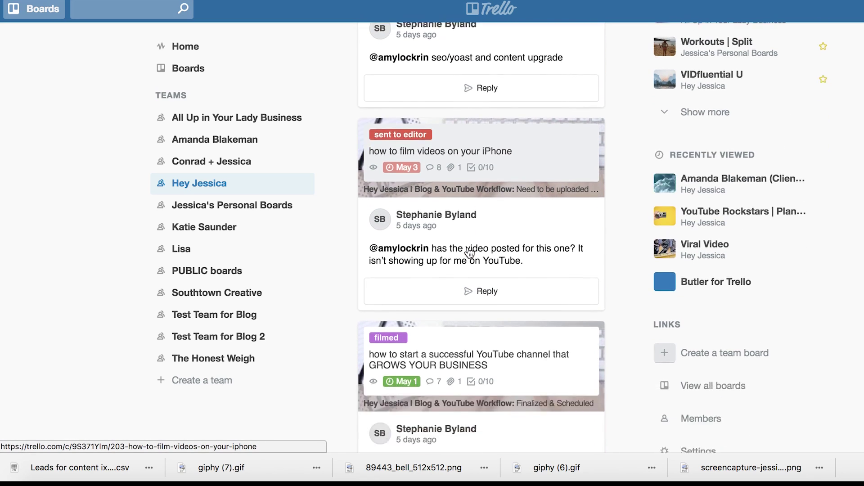
scroll(469, 252, "down", 5)
scroll(469, 251, "down", 2)
scroll(468, 252, "down", 2)
scroll(468, 252, "down", 1)
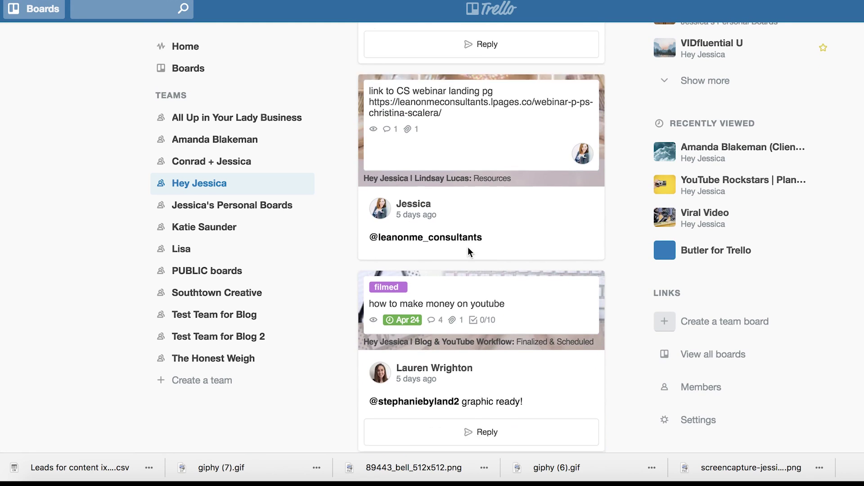
scroll(467, 252, "down", 5)
scroll(468, 251, "down", 5)
scroll(469, 252, "down", 3)
scroll(469, 253, "down", 2)
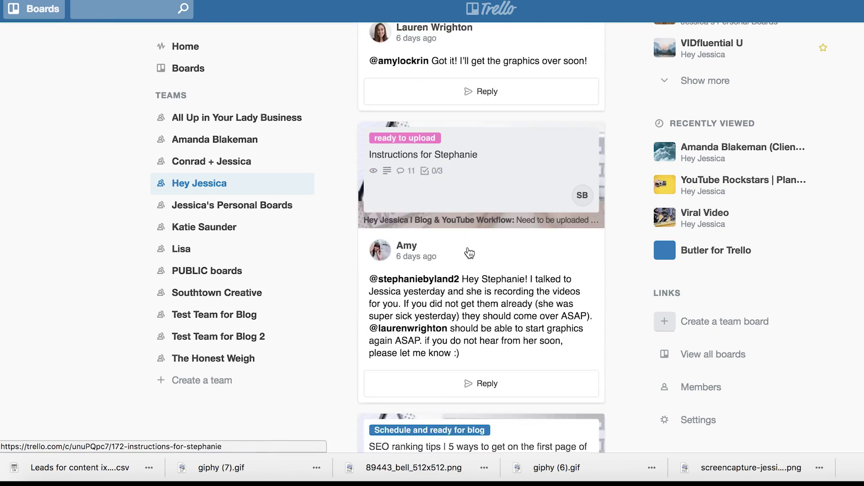
scroll(469, 252, "down", 5)
scroll(469, 252, "down", 5)
scroll(469, 253, "down", 3)
scroll(470, 252, "down", 1)
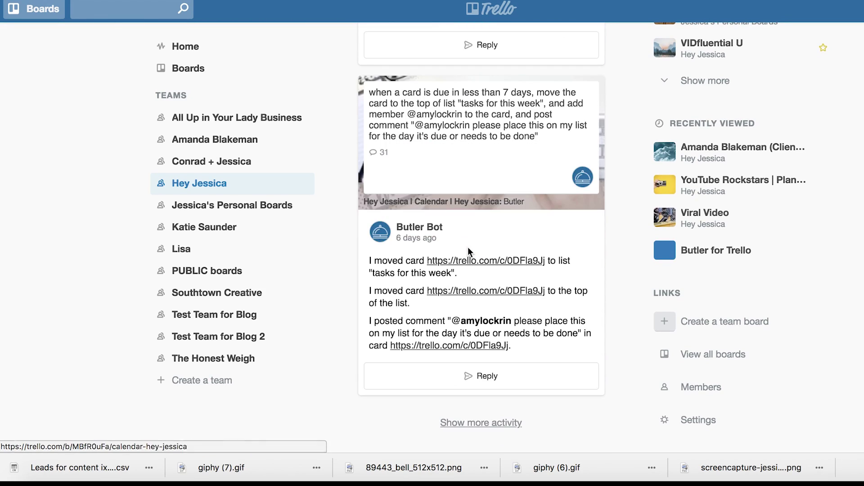
scroll(468, 251, "down", 4)
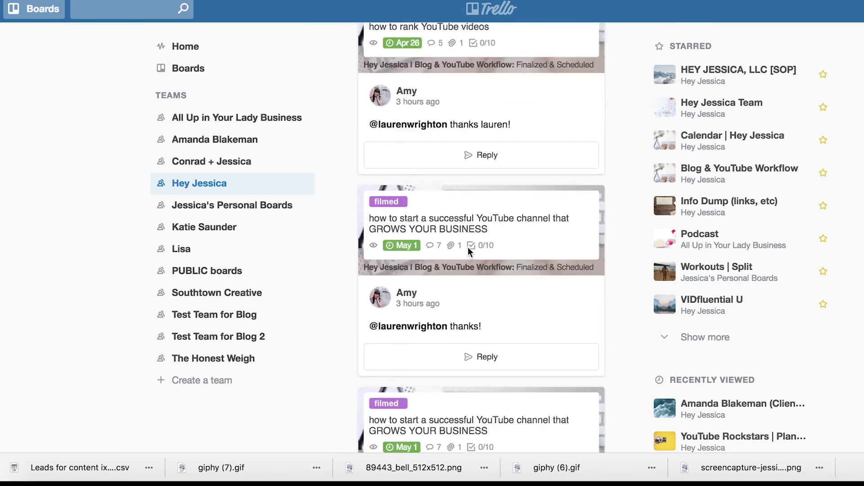
Step: Show the All Up in Your Lady Business highlights, including Butler Bot's roundup-card replies
left_click(209, 124)
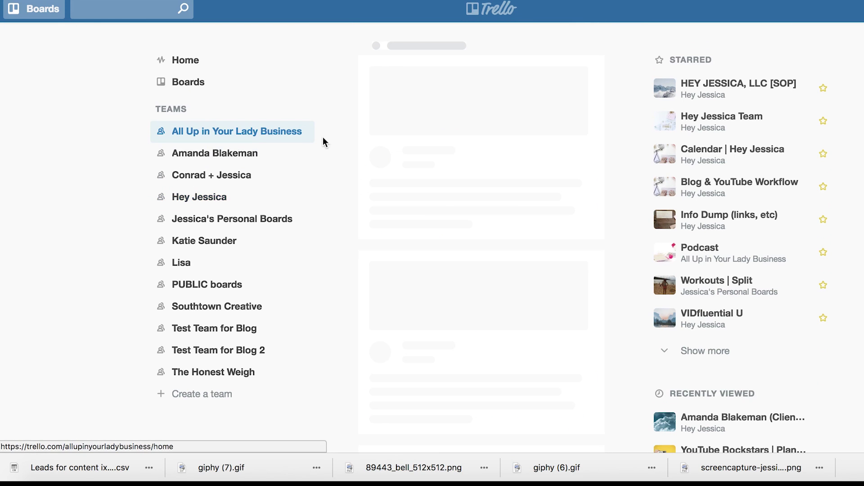
scroll(495, 245, "down", 3)
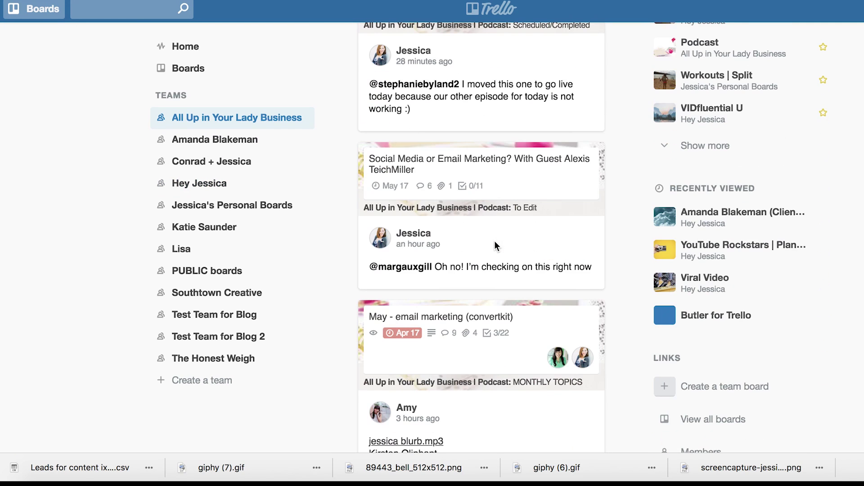
scroll(478, 299, "down", 3)
scroll(478, 300, "down", 1)
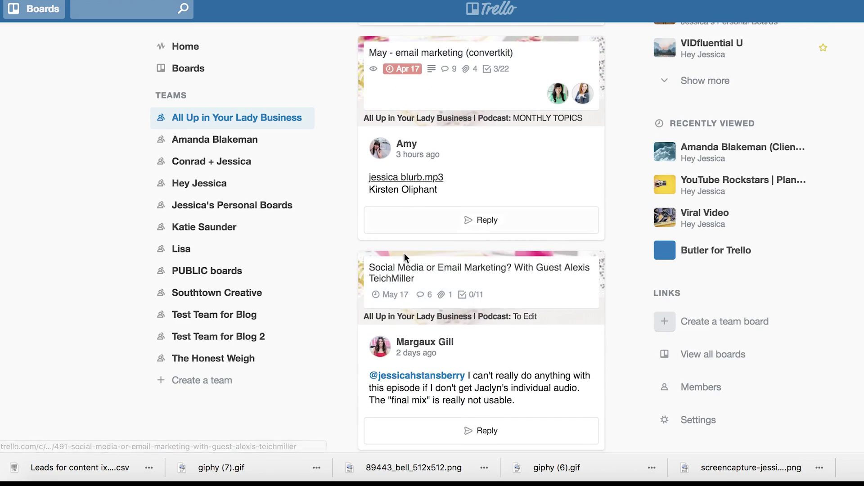
scroll(405, 254, "down", 1)
scroll(445, 174, "down", 3)
scroll(453, 203, "down", 5)
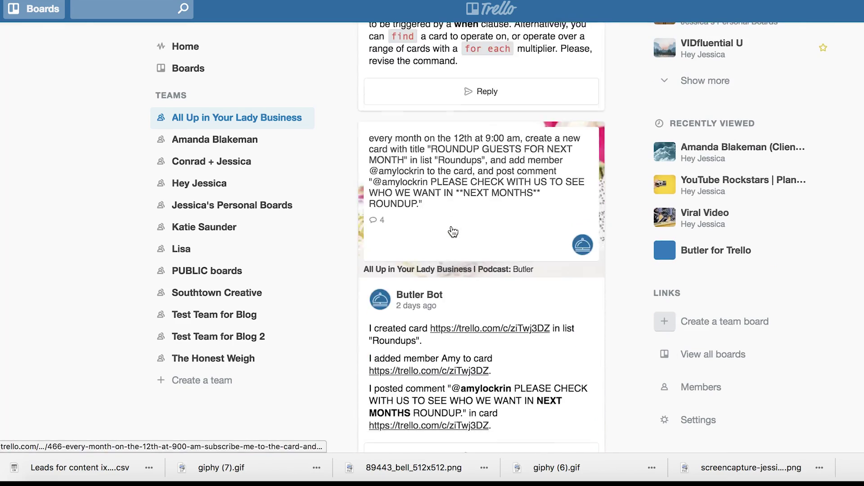
scroll(455, 228, "down", 6)
scroll(452, 231, "down", 3)
scroll(451, 227, "down", 5)
scroll(452, 226, "down", 5)
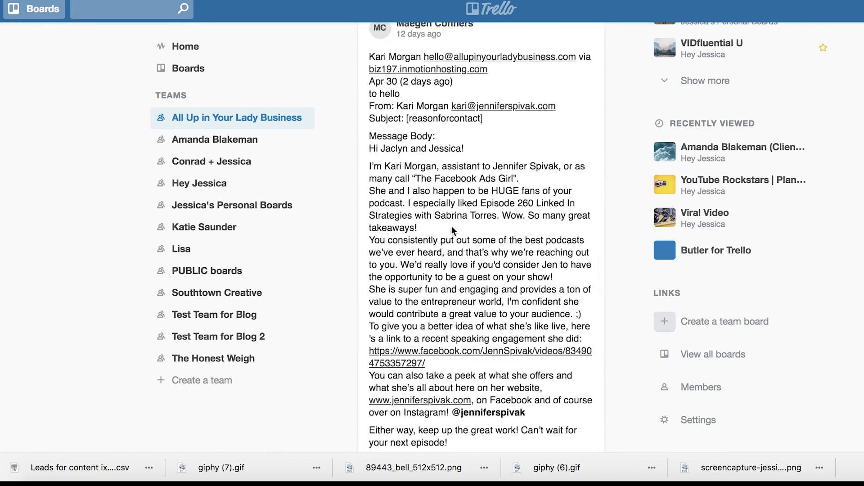
scroll(451, 226, "down", 5)
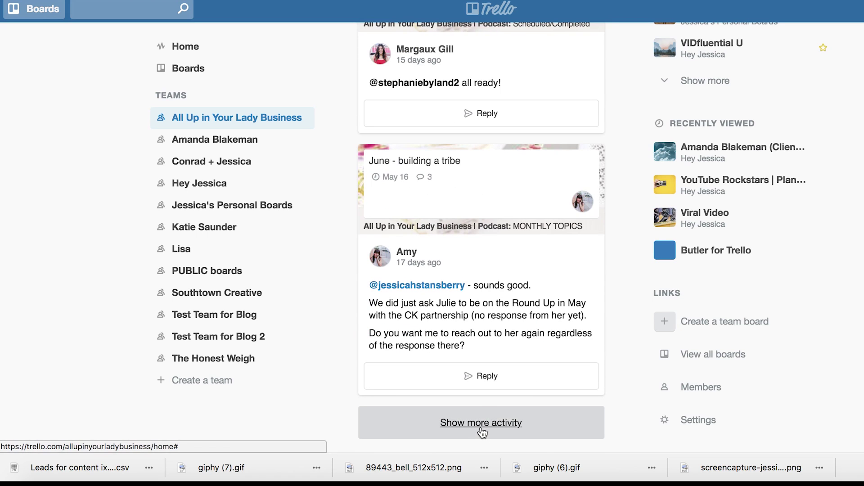
scroll(517, 196, "up", 1)
scroll(517, 232, "up", 1)
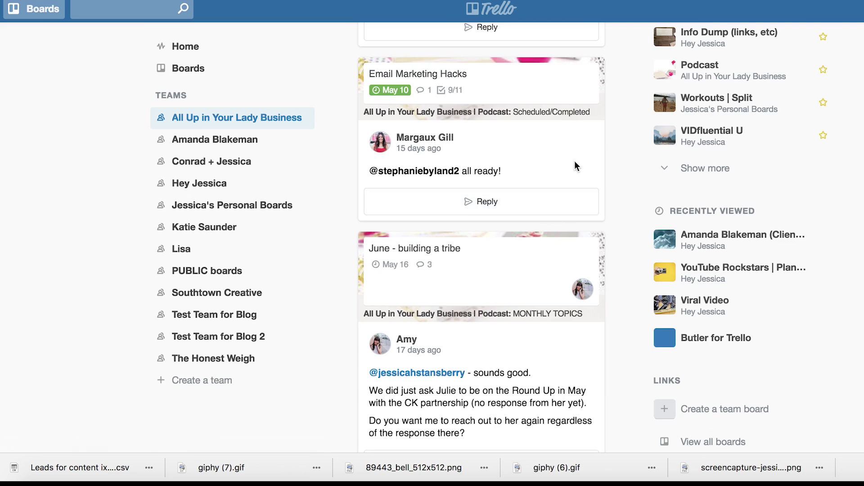
scroll(575, 161, "up", 4)
scroll(573, 166, "up", 5)
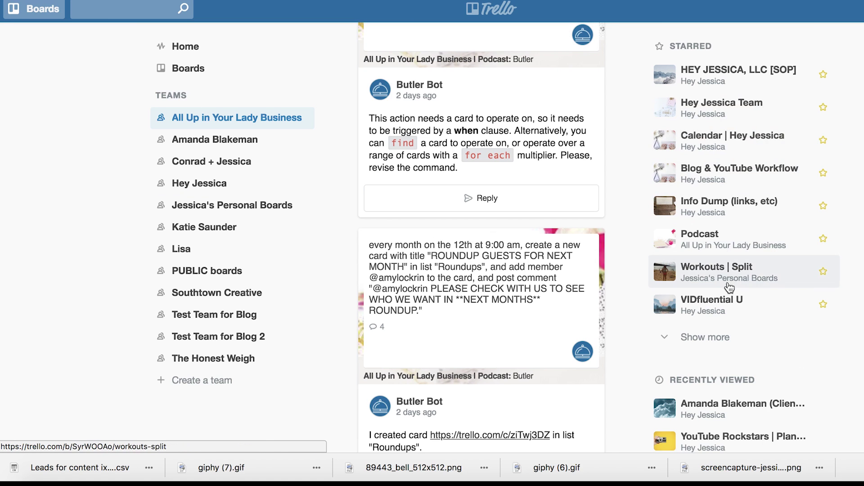
scroll(729, 288, "down", 5)
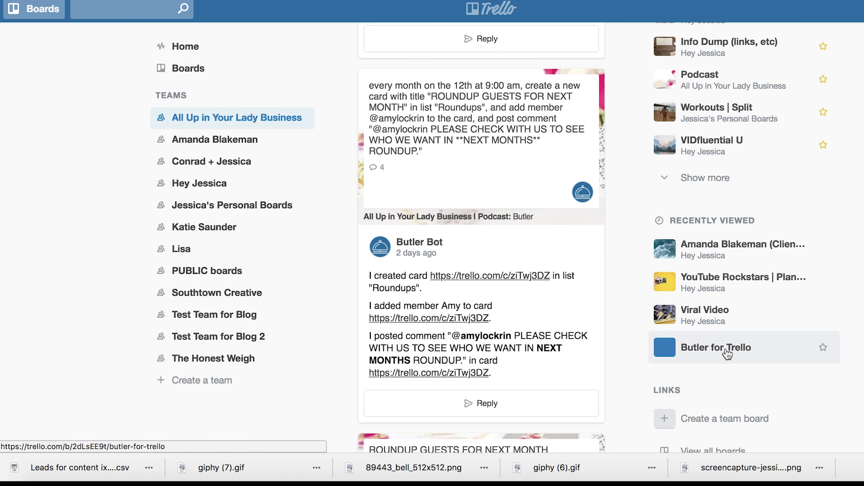
scroll(736, 354, "down", 3)
scroll(726, 341, "down", 2)
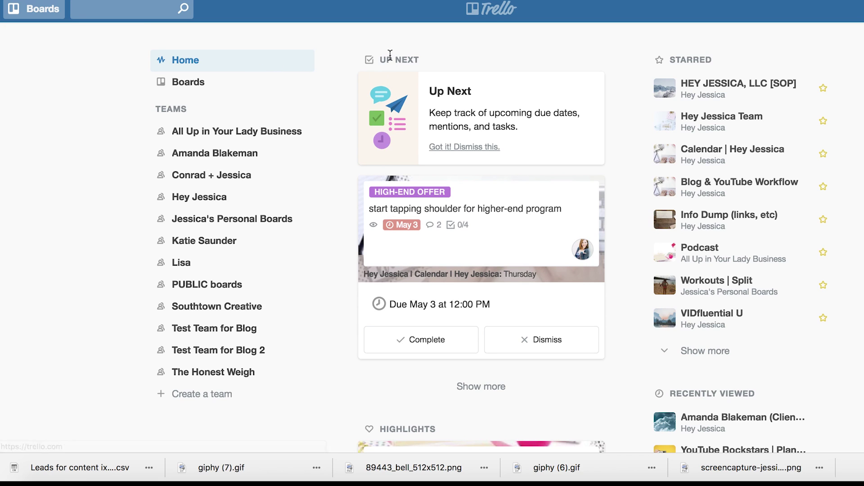
Step: Expand the Up Next due cards and dismiss the Up Next introduction card
left_click(463, 388)
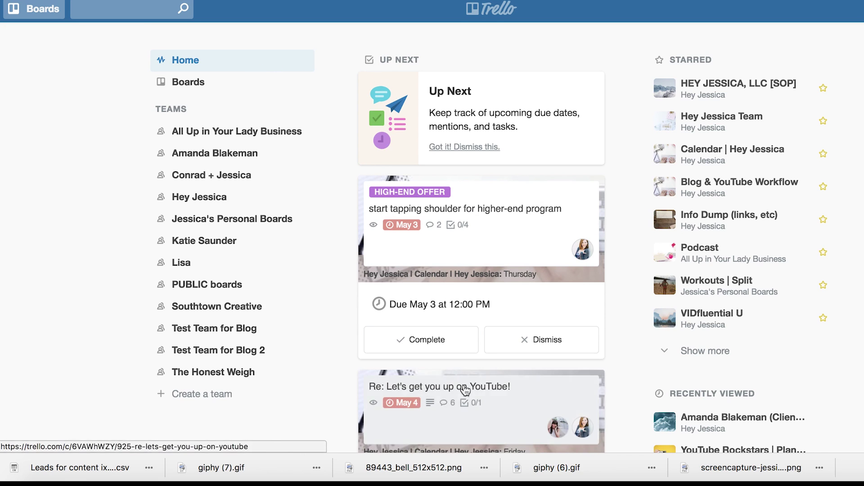
scroll(454, 399, "down", 2)
scroll(454, 399, "down", 5)
scroll(452, 401, "down", 5)
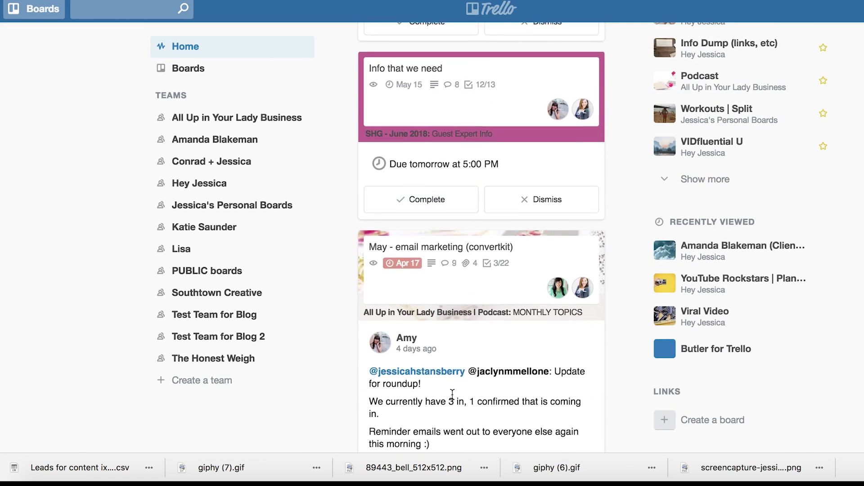
scroll(445, 392, "up", 12)
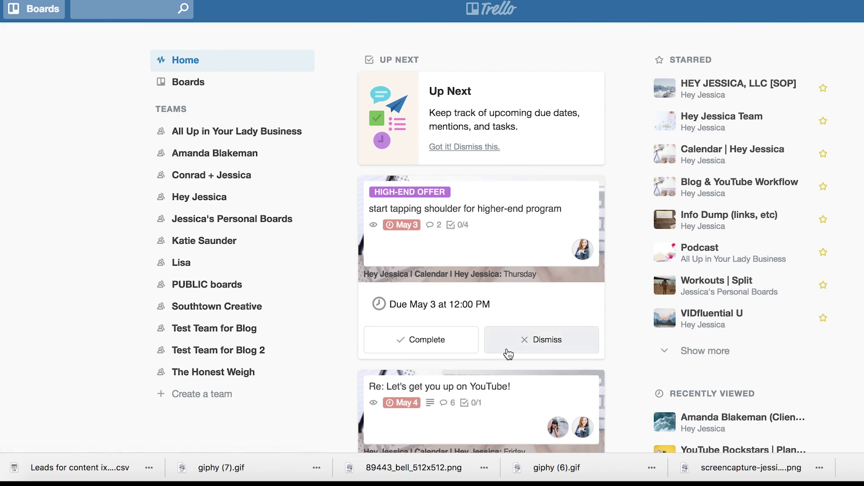
scroll(507, 347, "down", 2)
scroll(427, 253, "down", 3)
scroll(428, 253, "down", 1)
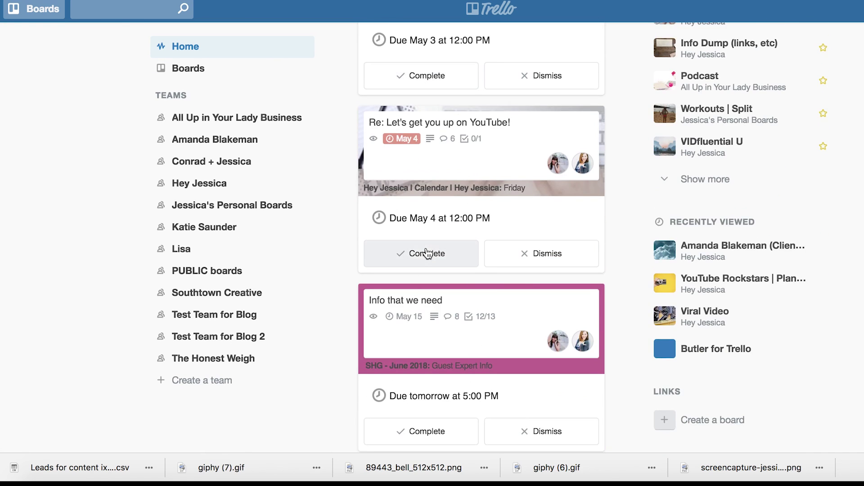
scroll(425, 217, "down", 4)
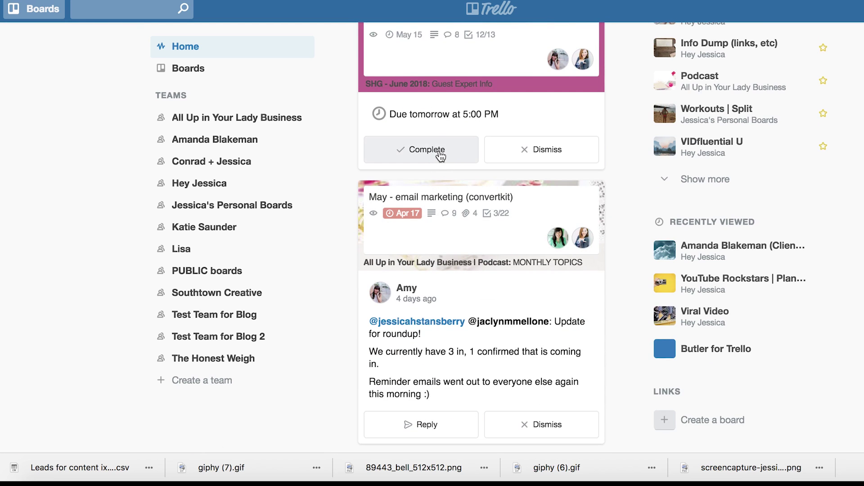
scroll(438, 165, "up", 3)
scroll(438, 165, "up", 2)
scroll(441, 157, "up", 3)
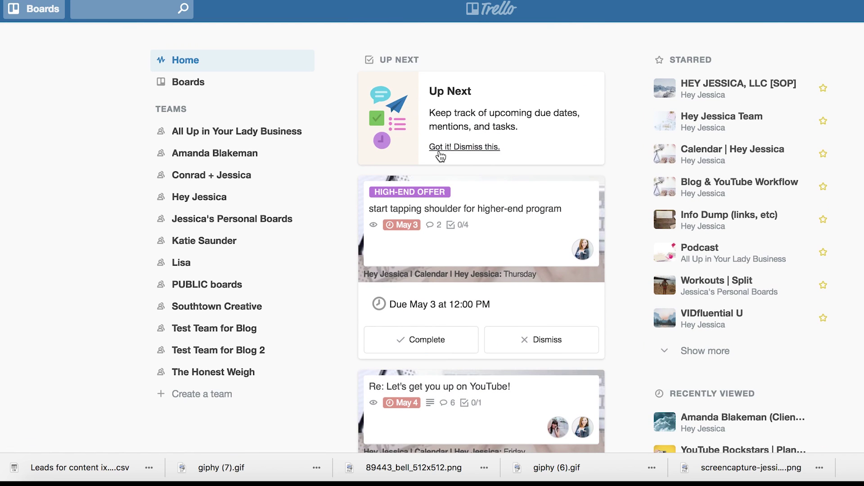
left_click(478, 148)
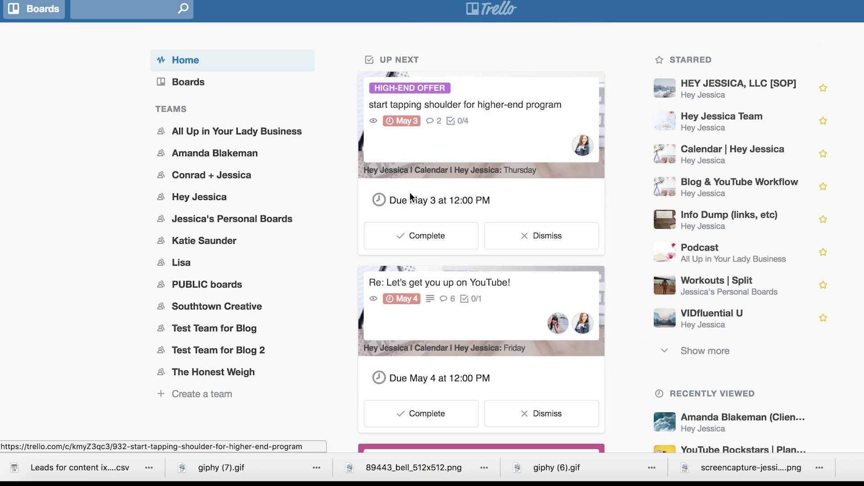
scroll(440, 155, "down", 2)
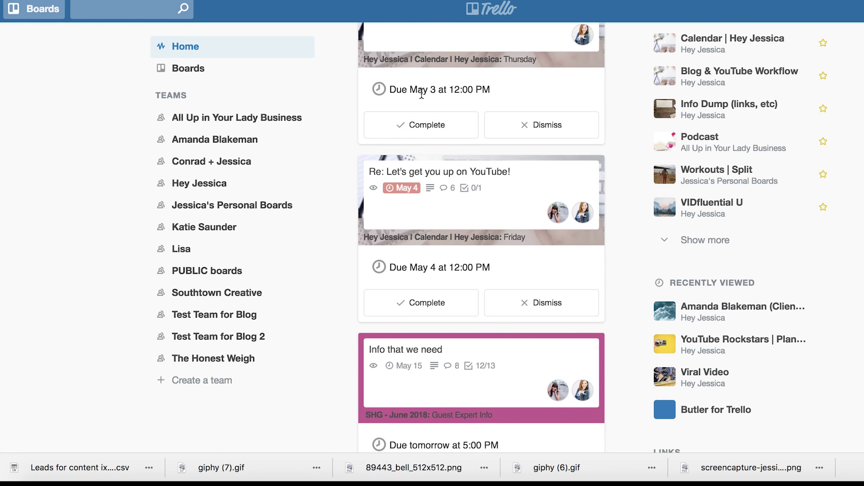
scroll(419, 95, "down", 2)
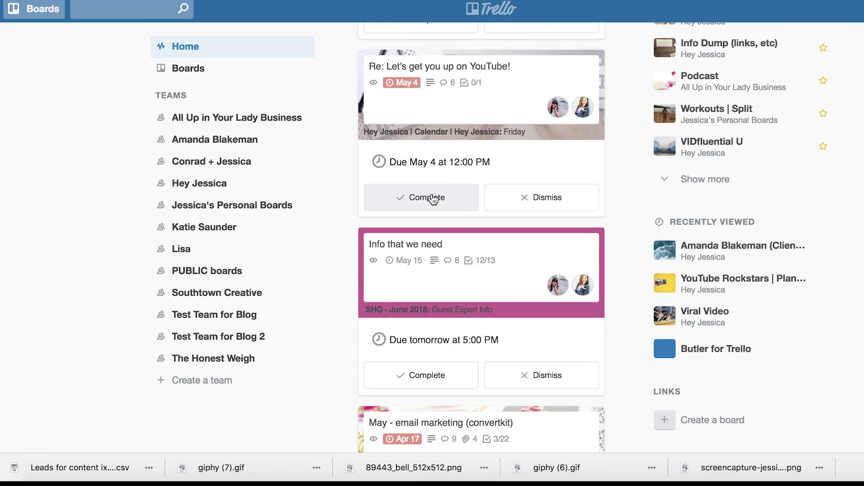
scroll(468, 201, "down", 3)
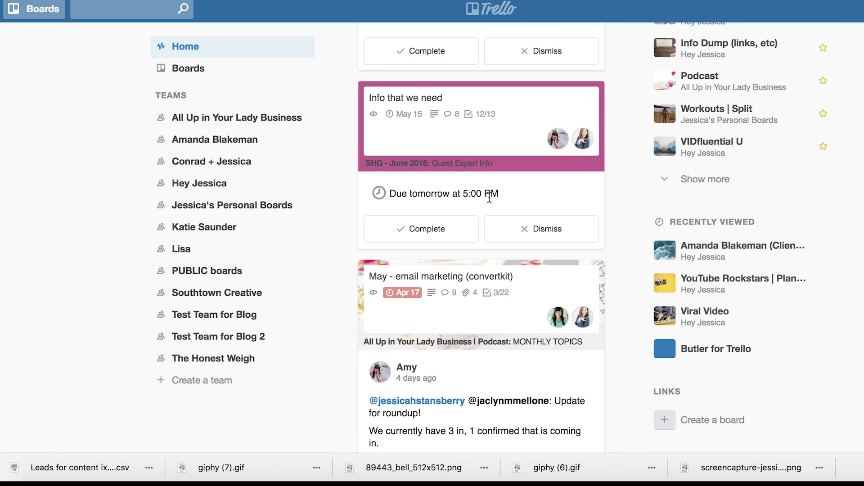
scroll(424, 241, "down", 2)
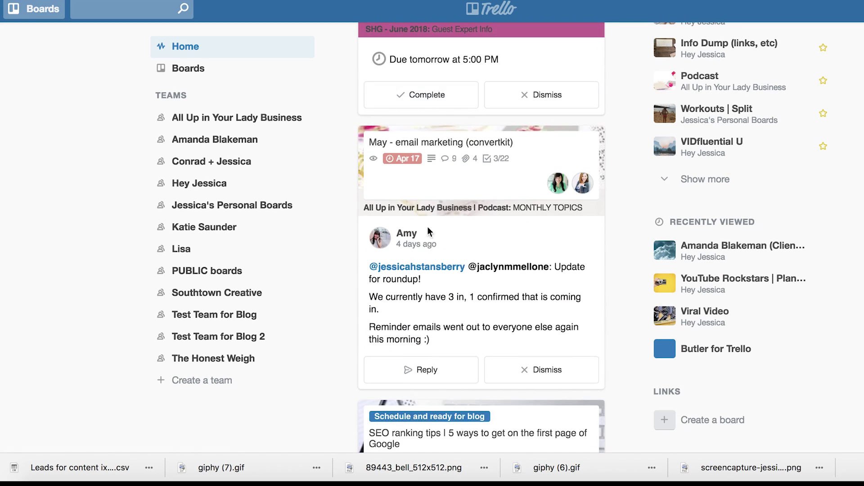
scroll(428, 232, "down", 2)
scroll(475, 181, "down", 3)
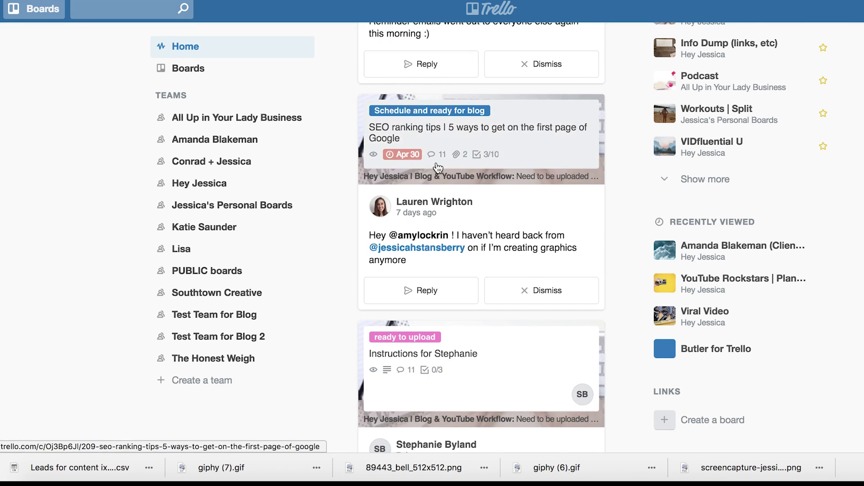
scroll(440, 255, "down", 5)
scroll(439, 255, "down", 5)
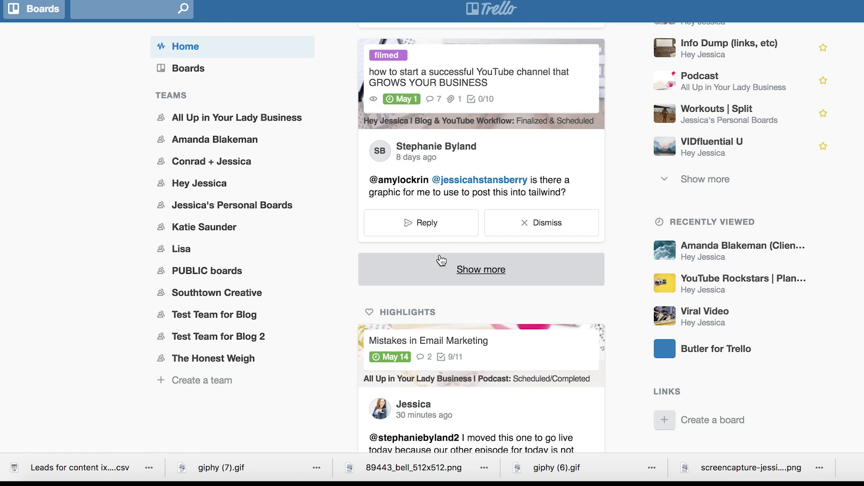
scroll(441, 260, "down", 4)
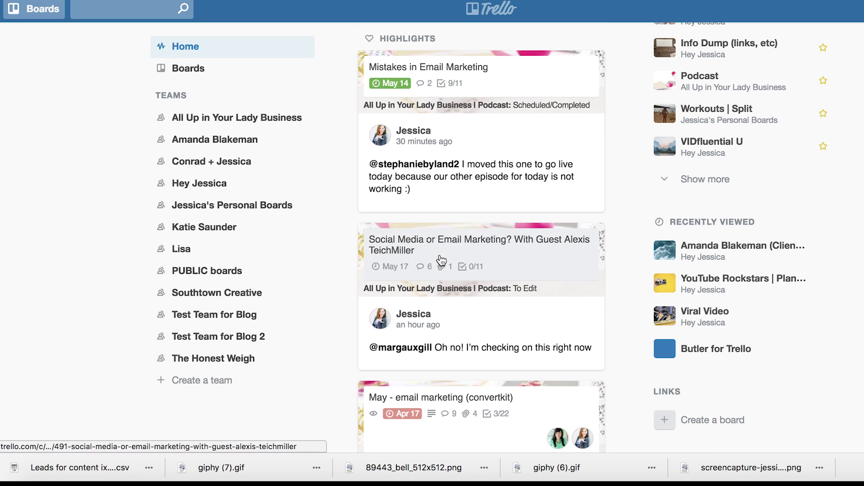
scroll(440, 260, "up", 10)
scroll(439, 255, "up", 5)
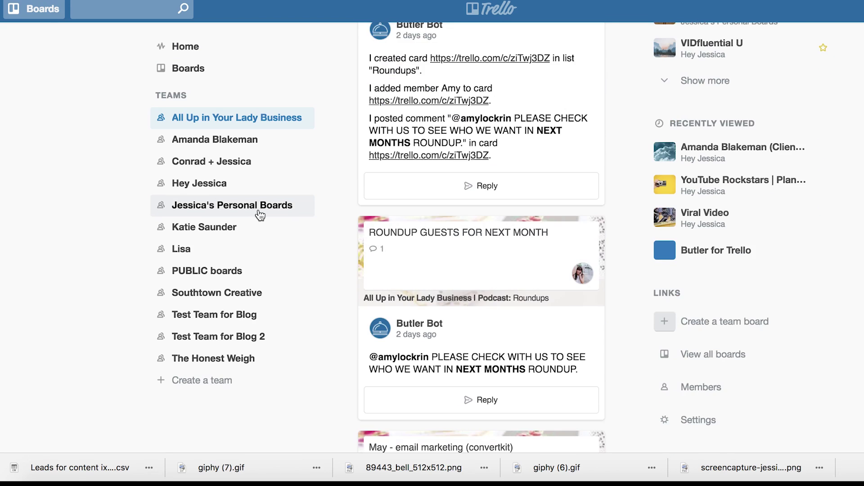
scroll(263, 212, "up", 5)
scroll(263, 212, "up", 5)
scroll(263, 212, "up", 3)
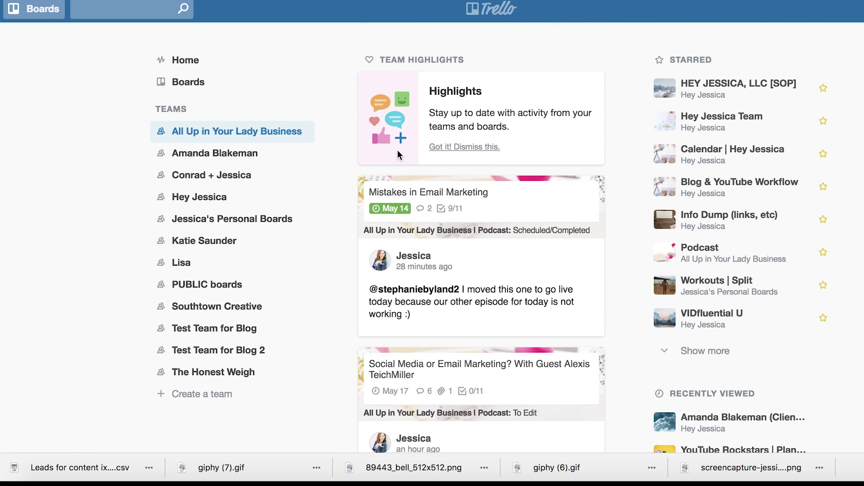
Step: Dismiss the Highlights introduction, then view the Boards page of starred boards
left_click(472, 149)
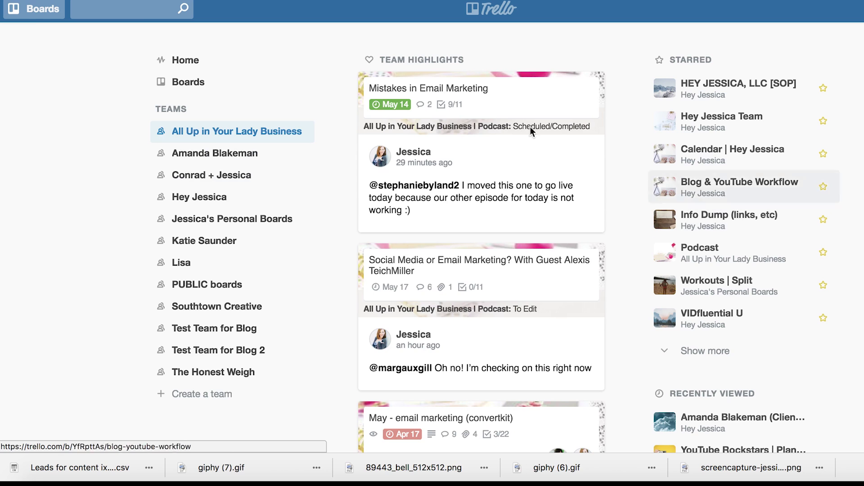
left_click(189, 84)
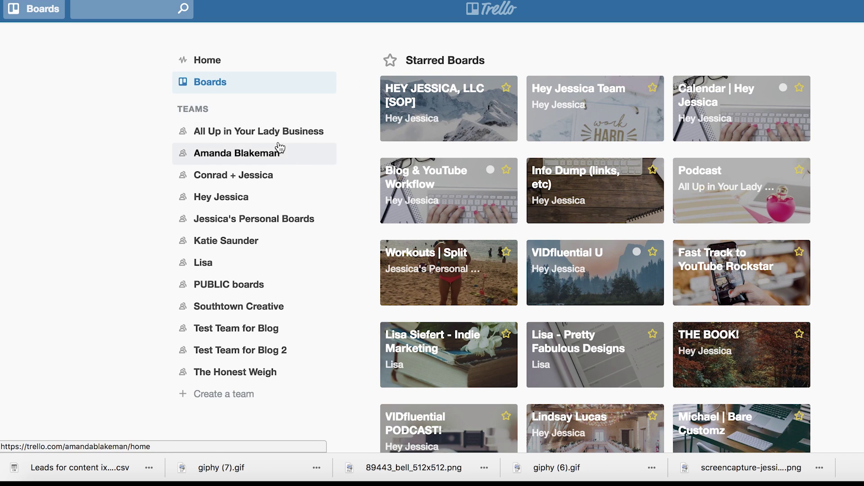
Step: Visit the Hey Jessica team page, return home, and open the starred Calendar | Hey Jessica board
left_click(232, 204)
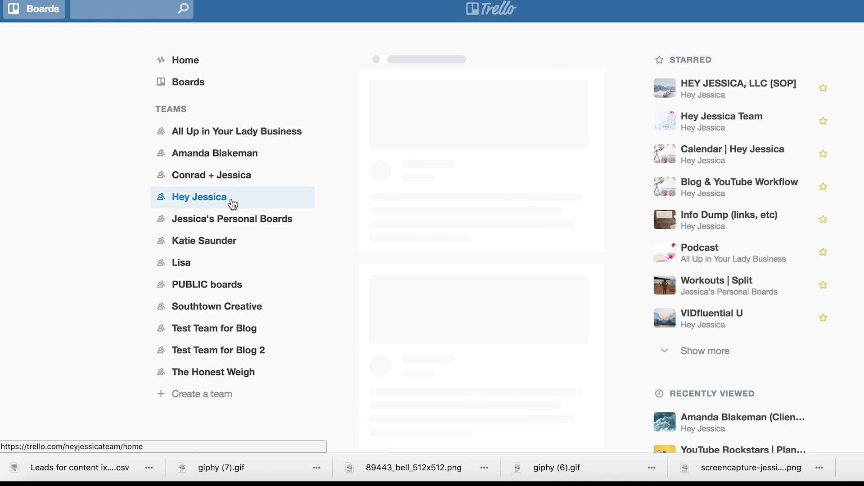
left_click(203, 63)
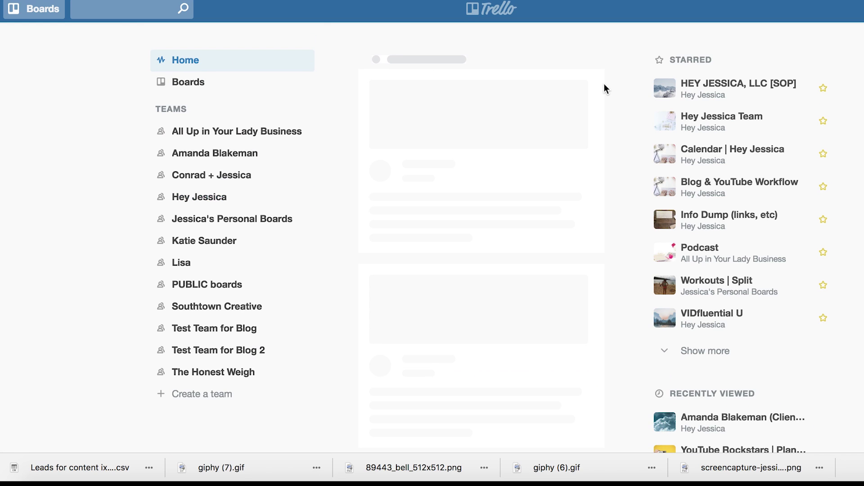
left_click(744, 170)
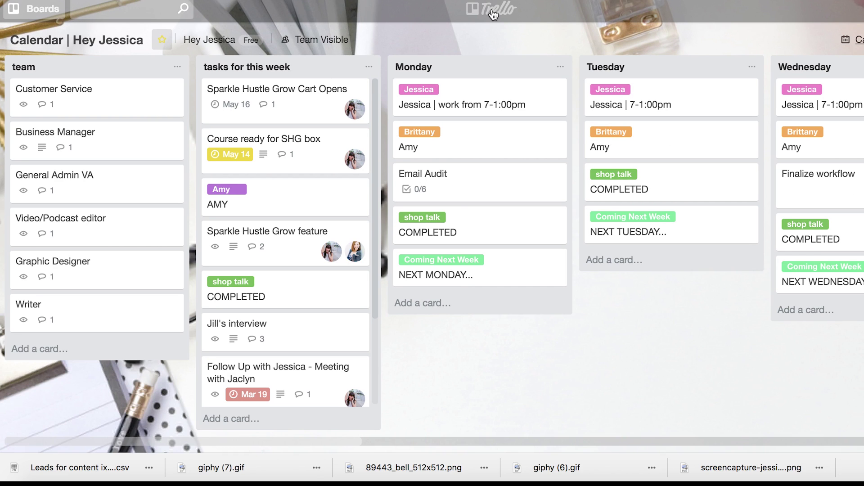
Step: Return from the Calendar | Hey Jessica board to the Trello Home page
left_click(475, 16)
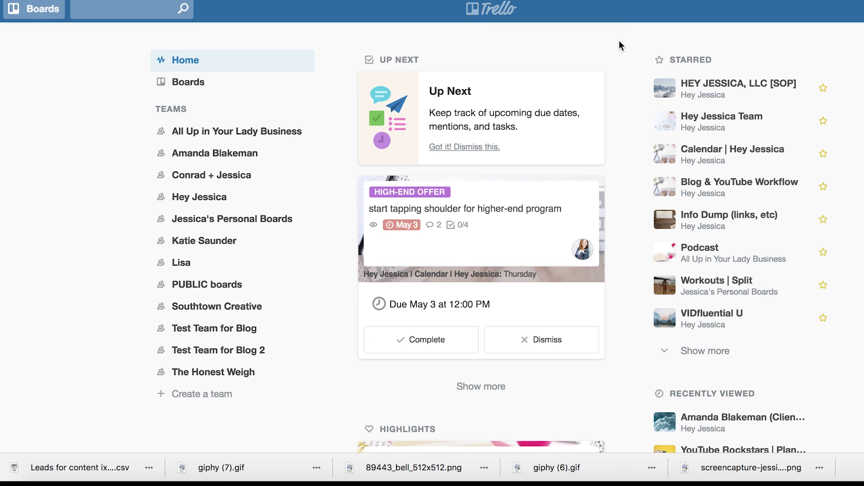
scroll(423, 343, "down", 3)
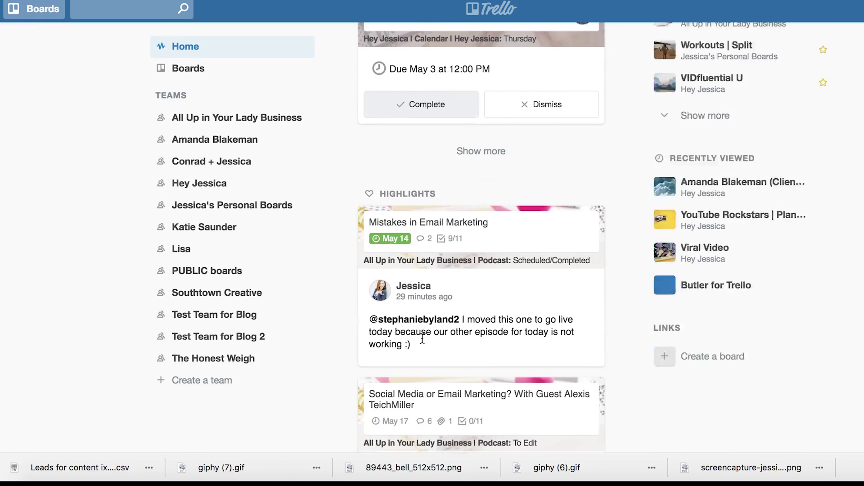
scroll(421, 339, "down", 2)
scroll(421, 338, "up", 3)
scroll(454, 230, "up", 2)
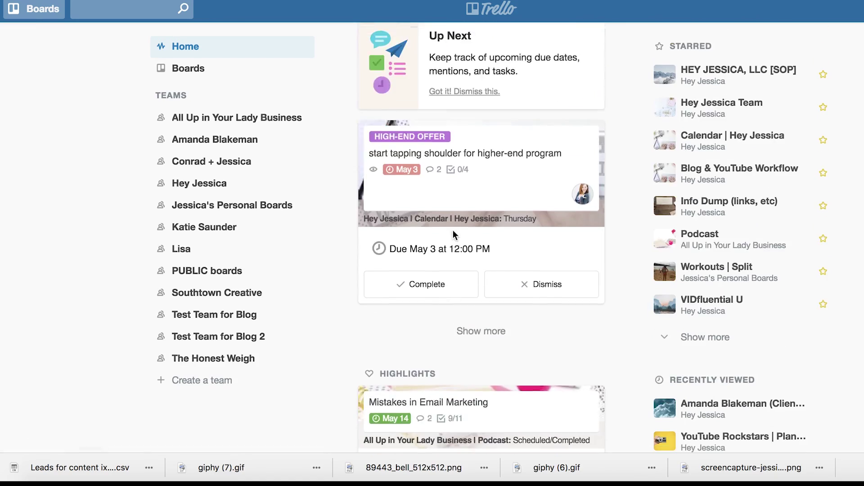